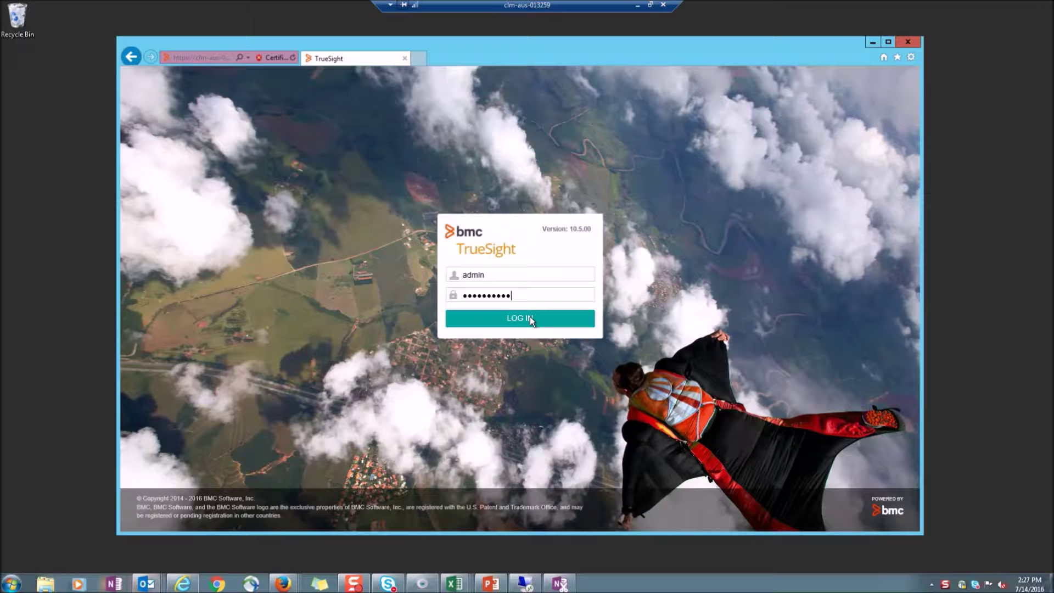
- Submit the administrator user name and password on the TrueSight sign-in page
{"action": "left_click", "coordinate": [529, 317]}
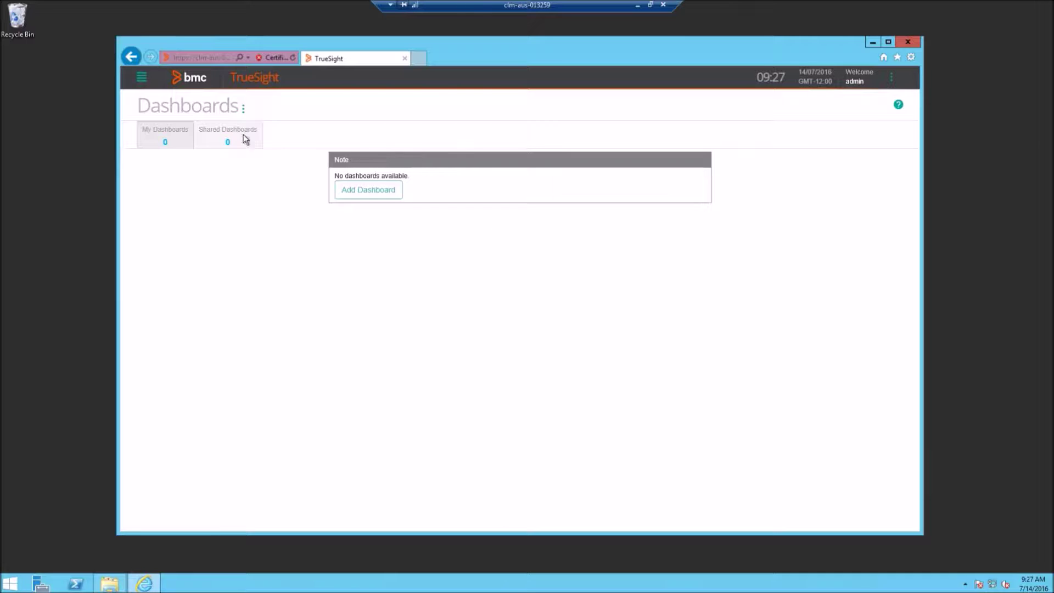
- Go to Administration > Repository and show the empty Installation Components tab
{"action": "left_click", "coordinate": [142, 77]}
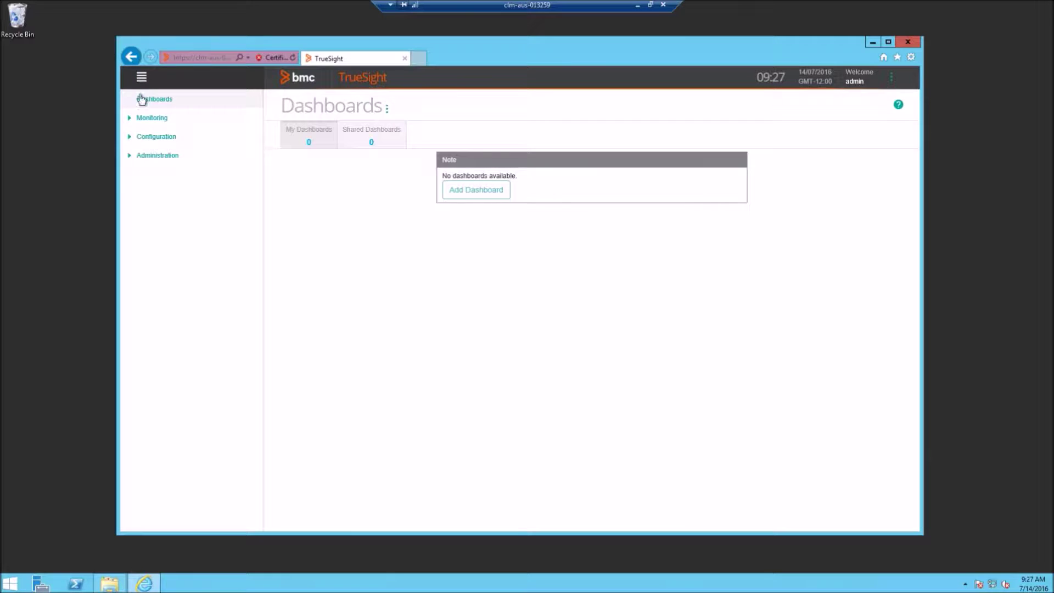
{"action": "left_click", "coordinate": [130, 158]}
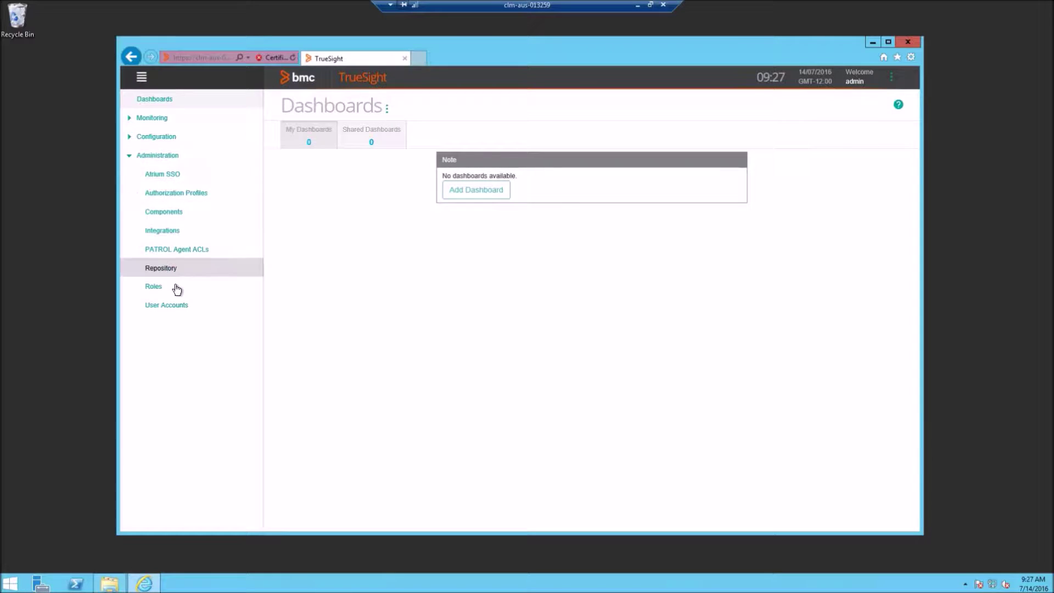
{"action": "left_click", "coordinate": [171, 269]}
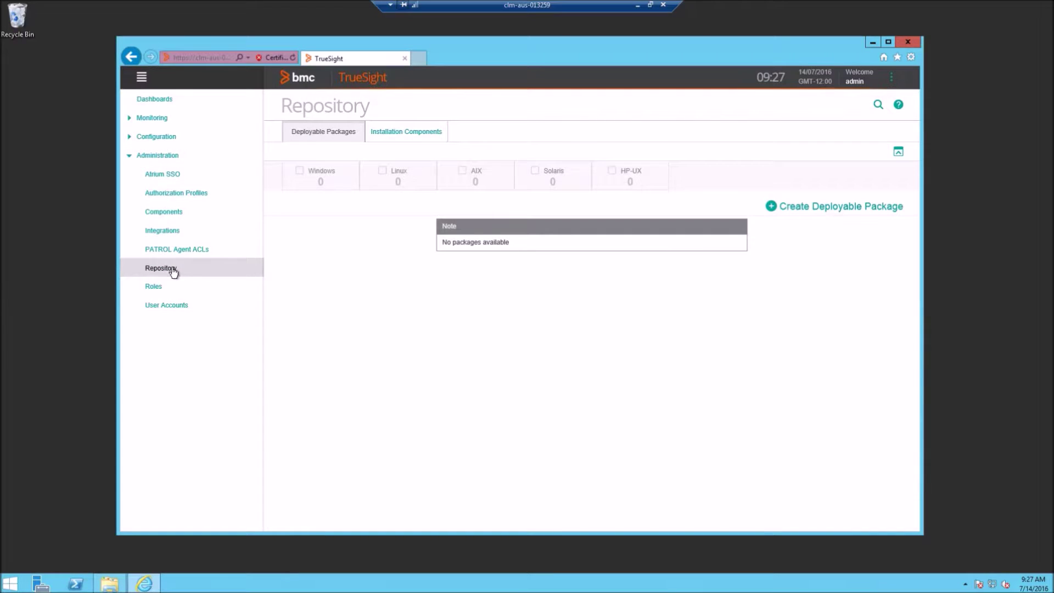
{"action": "left_click", "coordinate": [409, 137]}
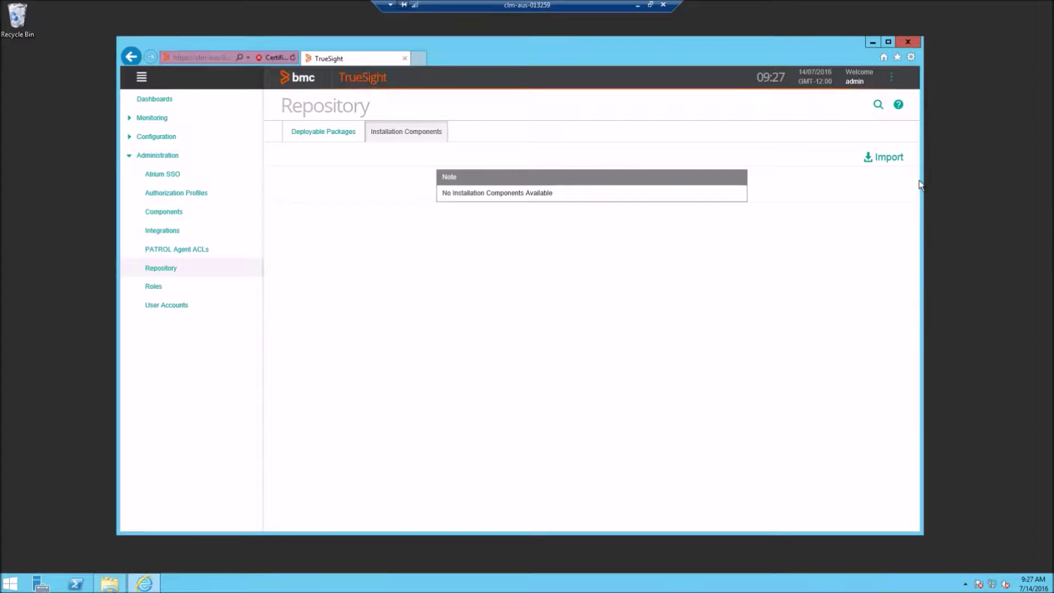
- Import a full repository with predefined packages and policies from C:\BMC_TrueSight_10.5_Base_Repository_06-2016.zip
{"action": "left_click", "coordinate": [871, 160]}
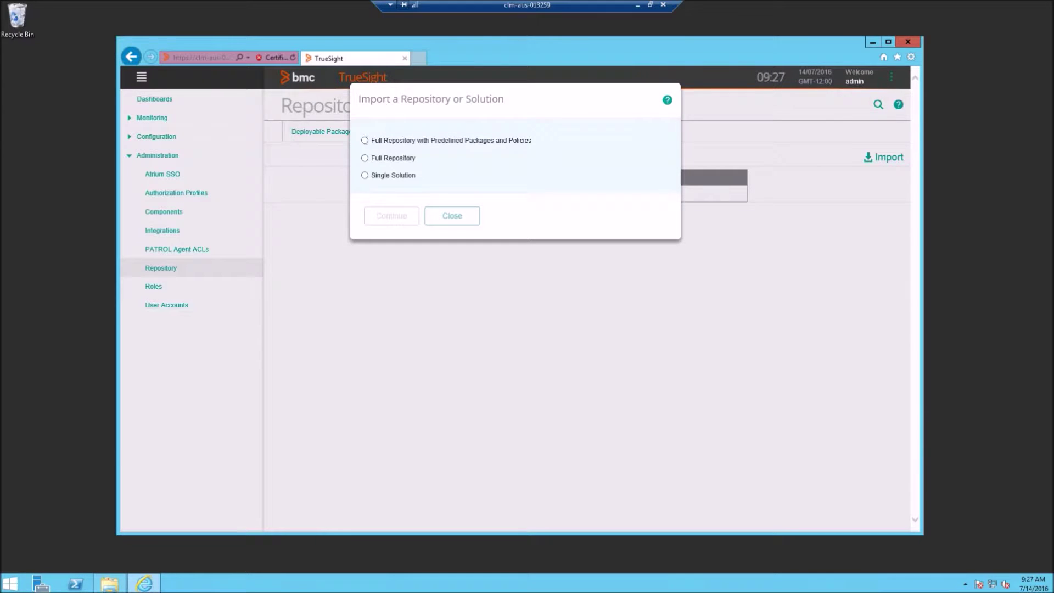
{"action": "left_click", "coordinate": [365, 140]}
{"action": "left_click", "coordinate": [391, 217]}
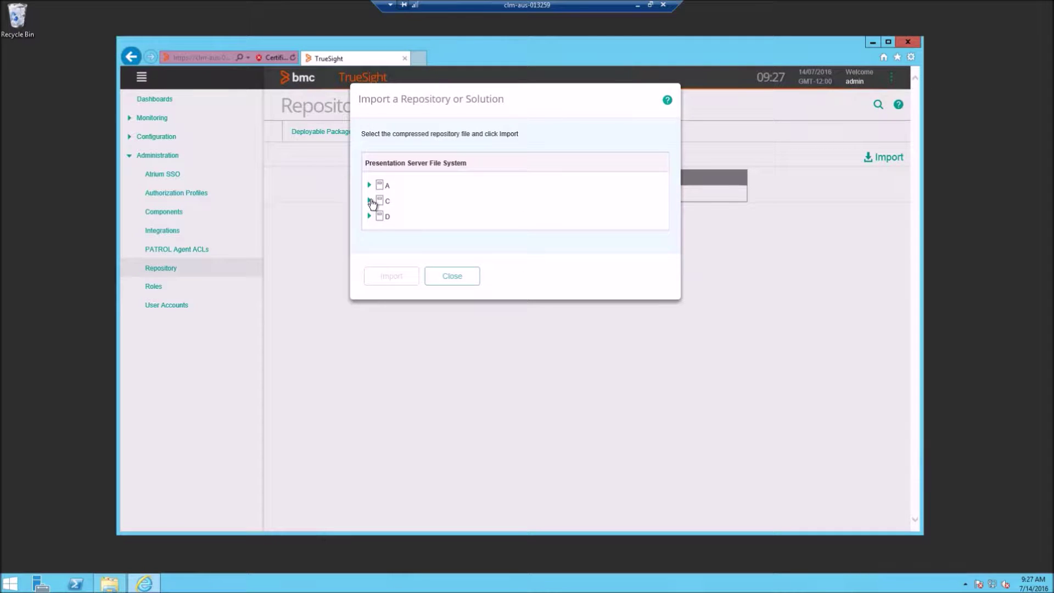
{"action": "left_click", "coordinate": [370, 201]}
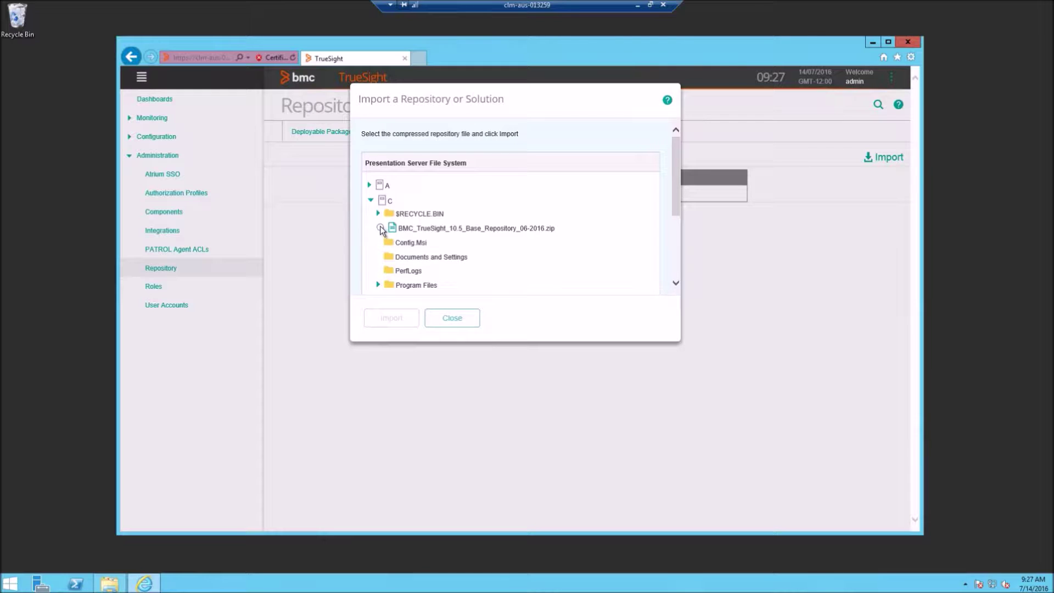
{"action": "left_click", "coordinate": [380, 228]}
{"action": "left_click", "coordinate": [399, 325]}
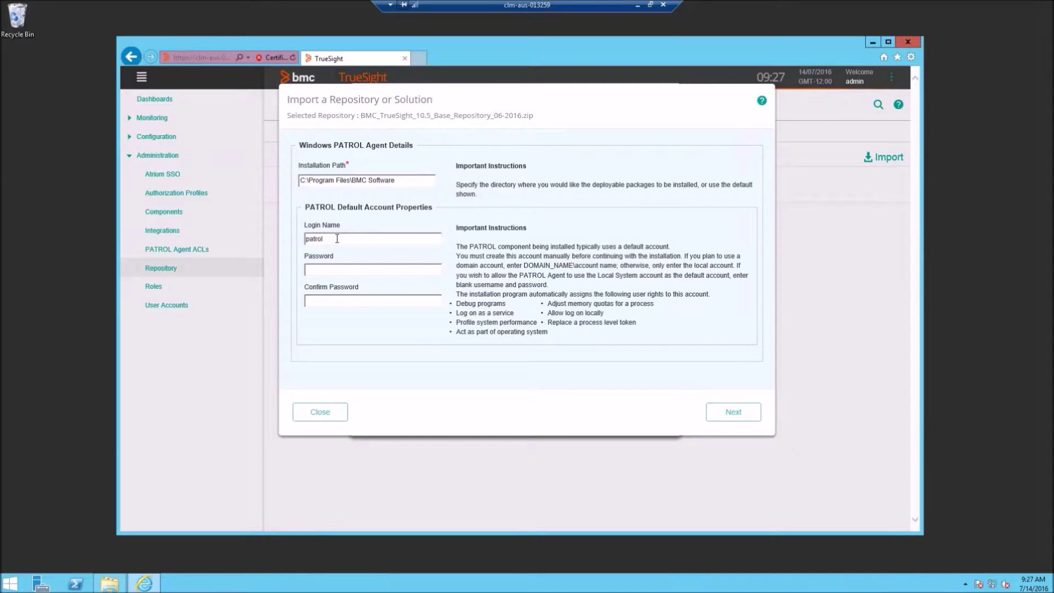
- Enter the patrol default account and root account credentials for the PATROL agent
{"action": "key", "text": "BackSpace"}
{"action": "key", "text": "BackSpace"}
{"action": "key", "text": "BackSpace"}
{"action": "key", "text": "BackSpace"}
{"action": "key", "text": "BackSpace"}
{"action": "key", "text": "BackSpace"}
{"action": "left_click", "coordinate": [743, 418]}
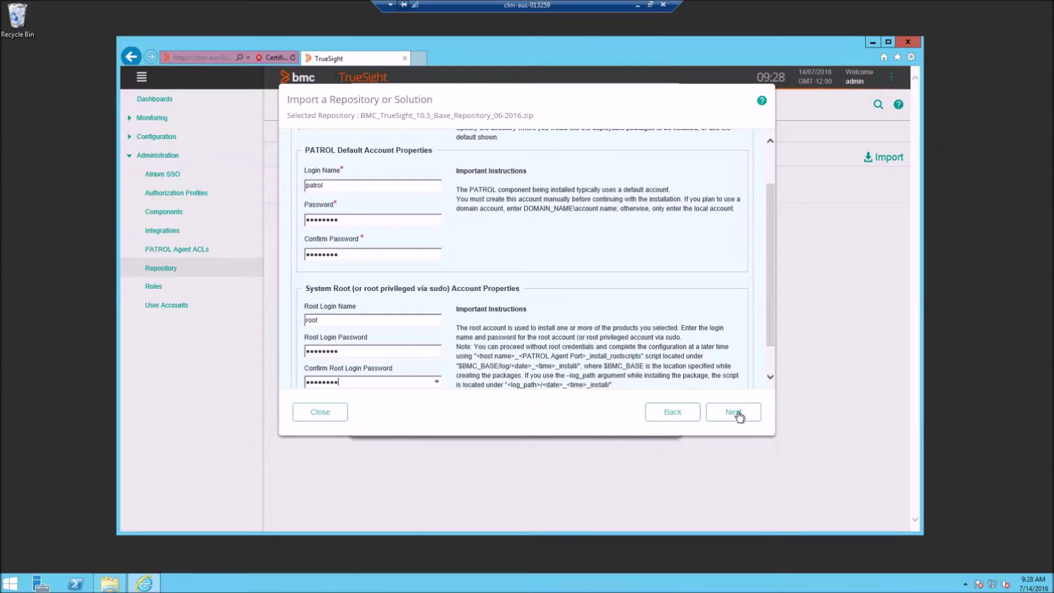
{"action": "left_click", "coordinate": [737, 413]}
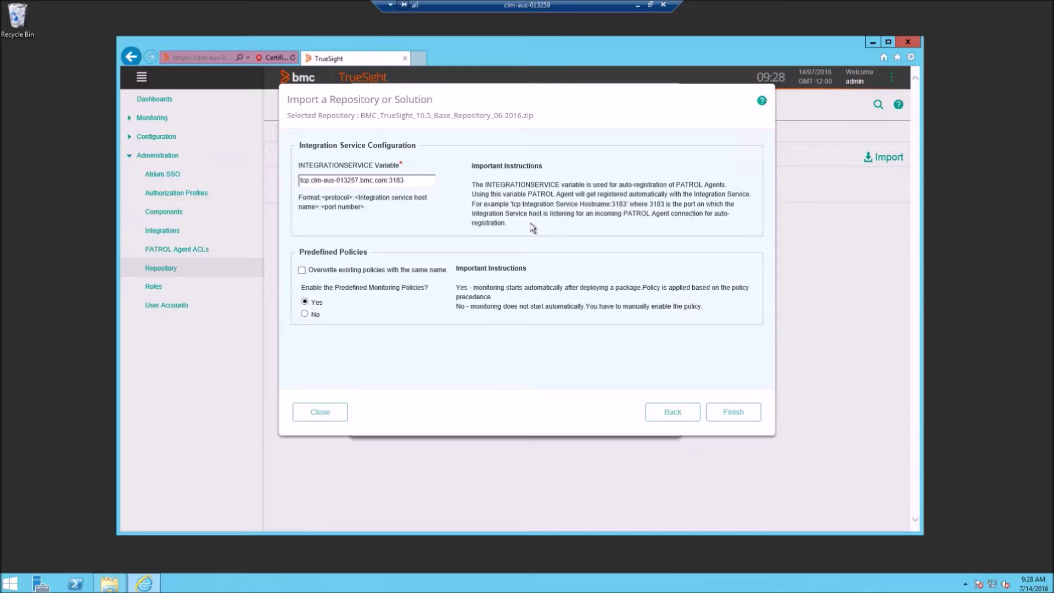
- Finish the import with predefined policies enabled and dismiss the success notifications
{"action": "left_click", "coordinate": [736, 414]}
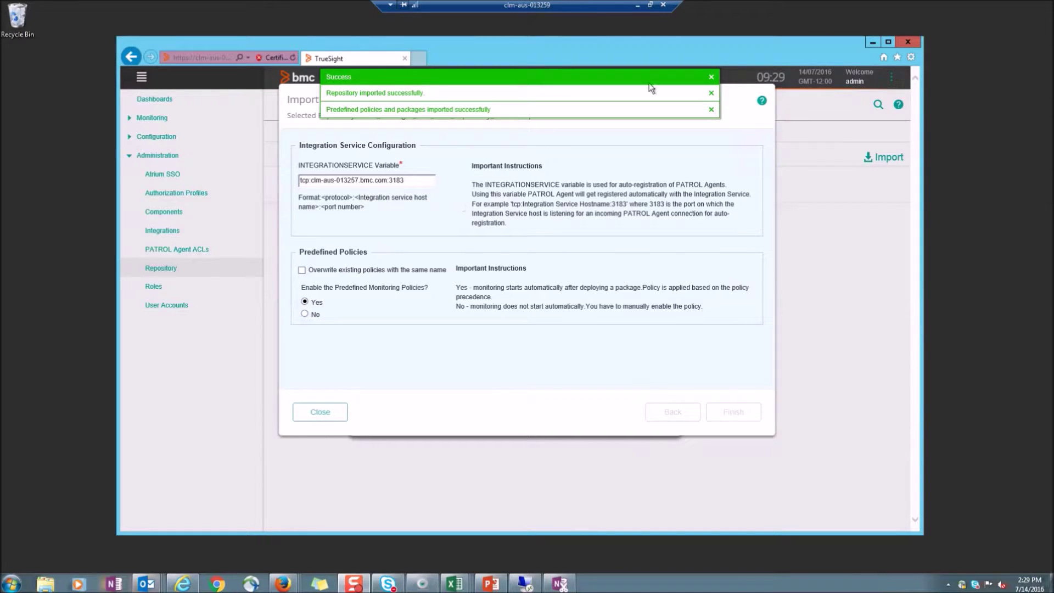
{"action": "left_click", "coordinate": [711, 77]}
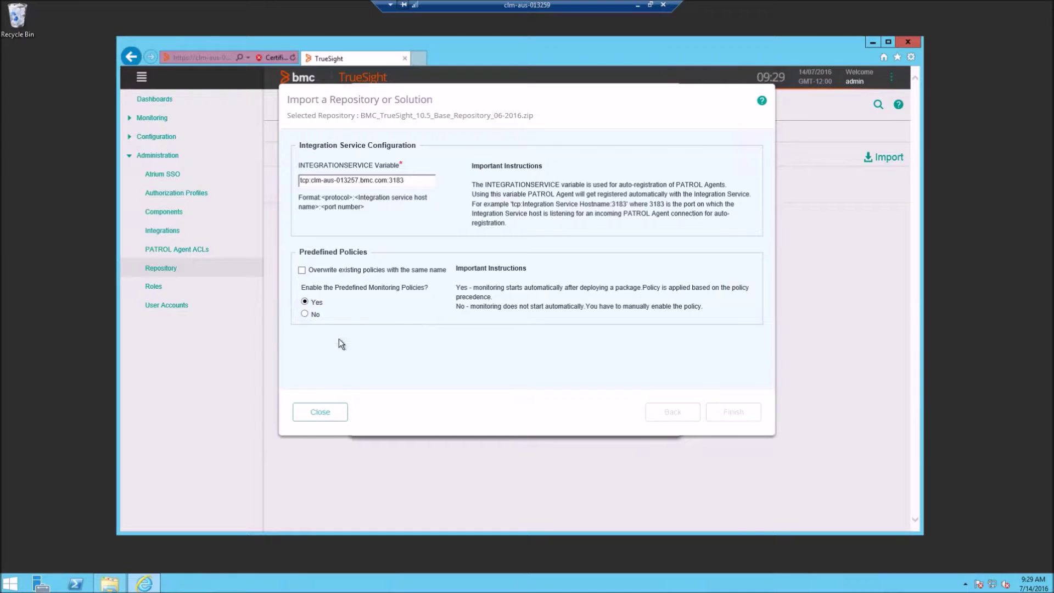
{"action": "left_click", "coordinate": [328, 415]}
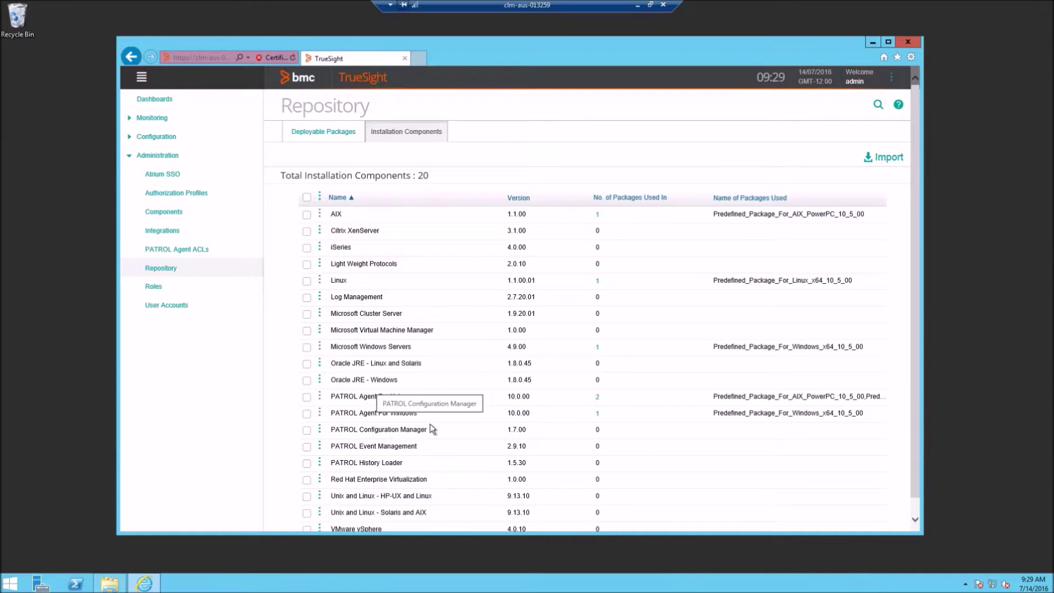
- Save Predefined_Package_For_Windows_x64_10_5_00.zip from the Deployable Packages list
{"action": "left_click", "coordinate": [325, 134]}
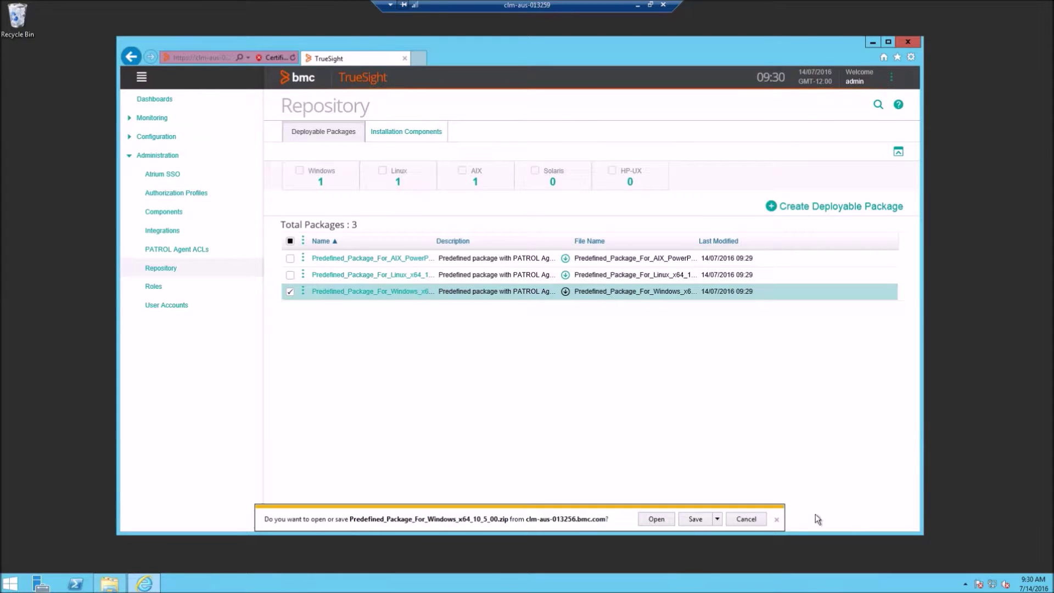
{"action": "left_click", "coordinate": [696, 519]}
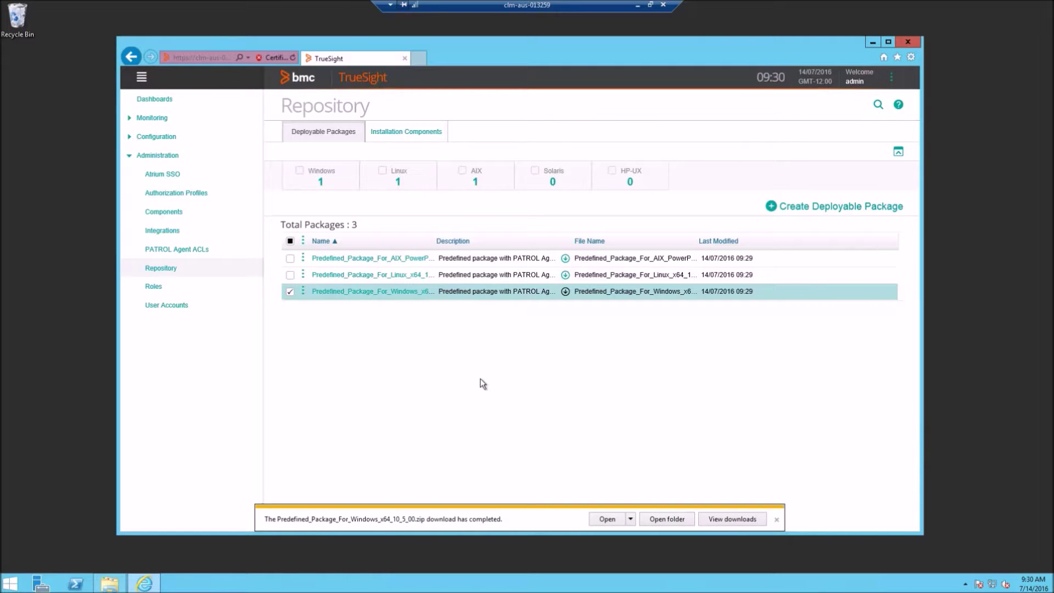
{"action": "left_click", "coordinate": [110, 585]}
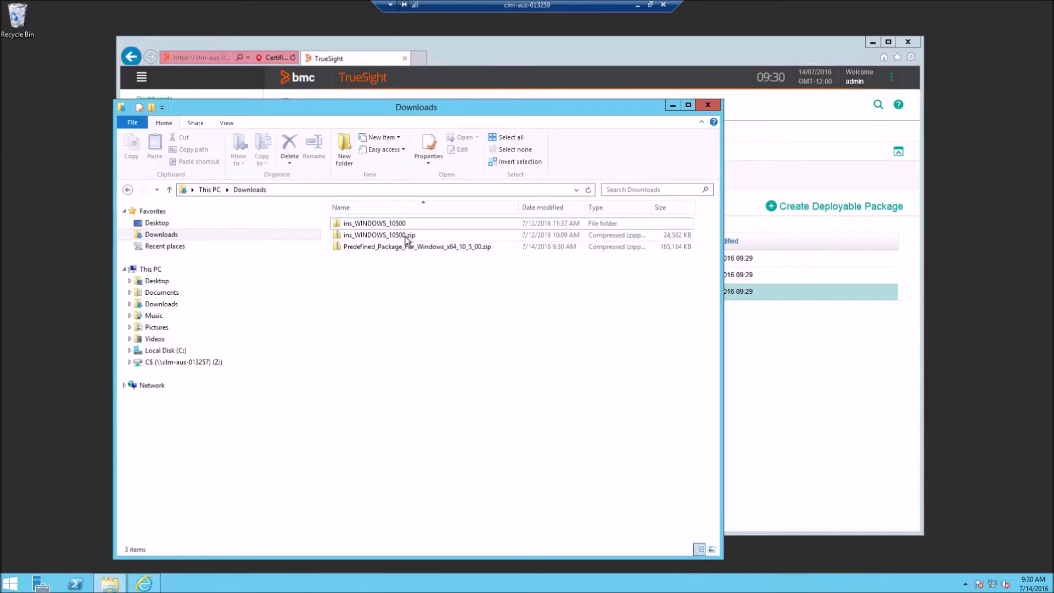
- Extract the Windows package zip and run bmc_products\RunSilentInstall.exe
{"action": "right_click", "coordinate": [358, 245]}
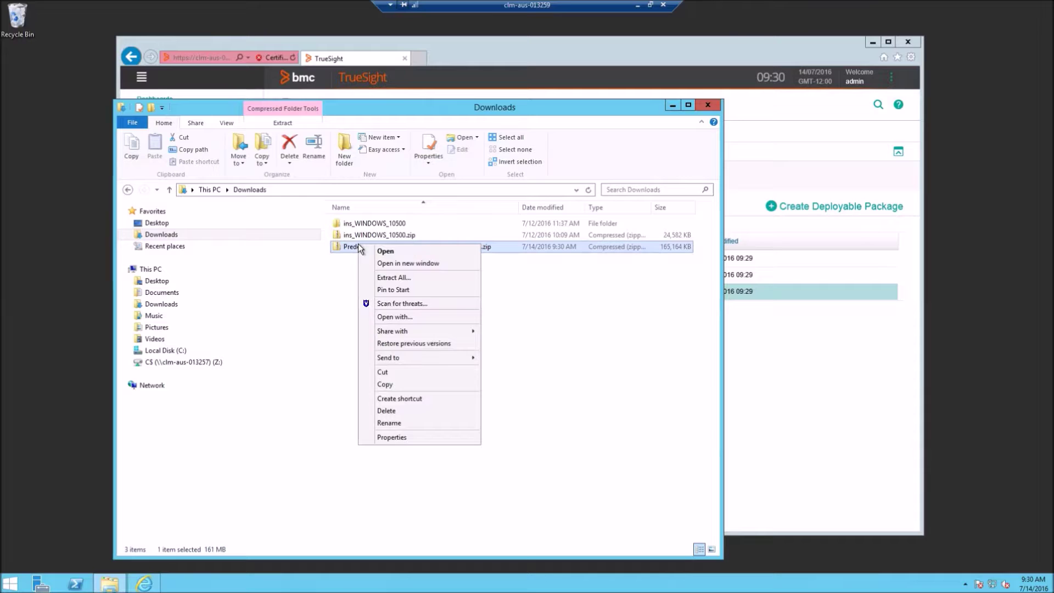
{"action": "left_click", "coordinate": [403, 278]}
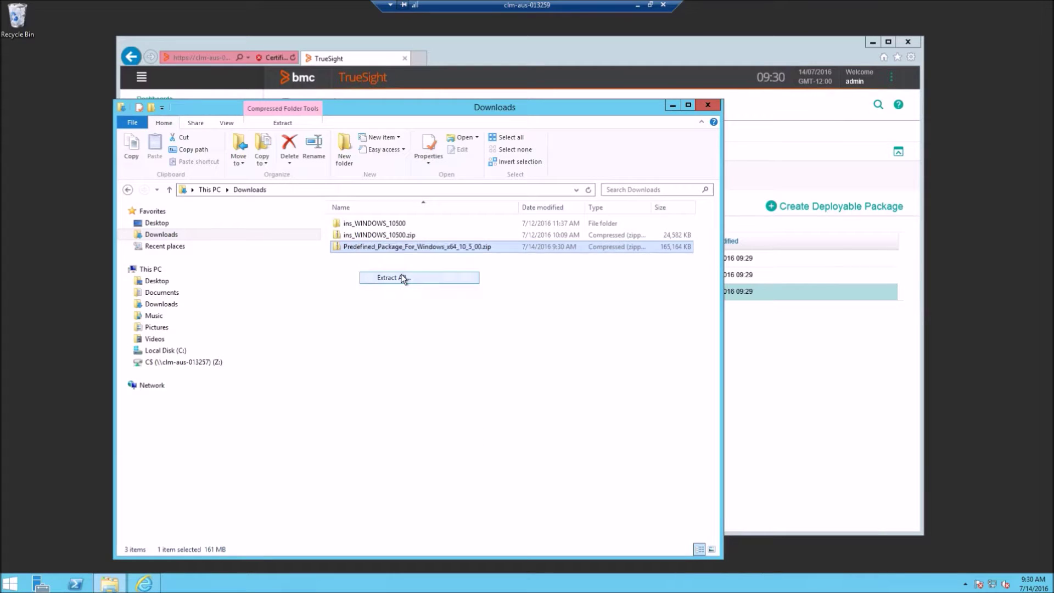
{"action": "left_click", "coordinate": [631, 396]}
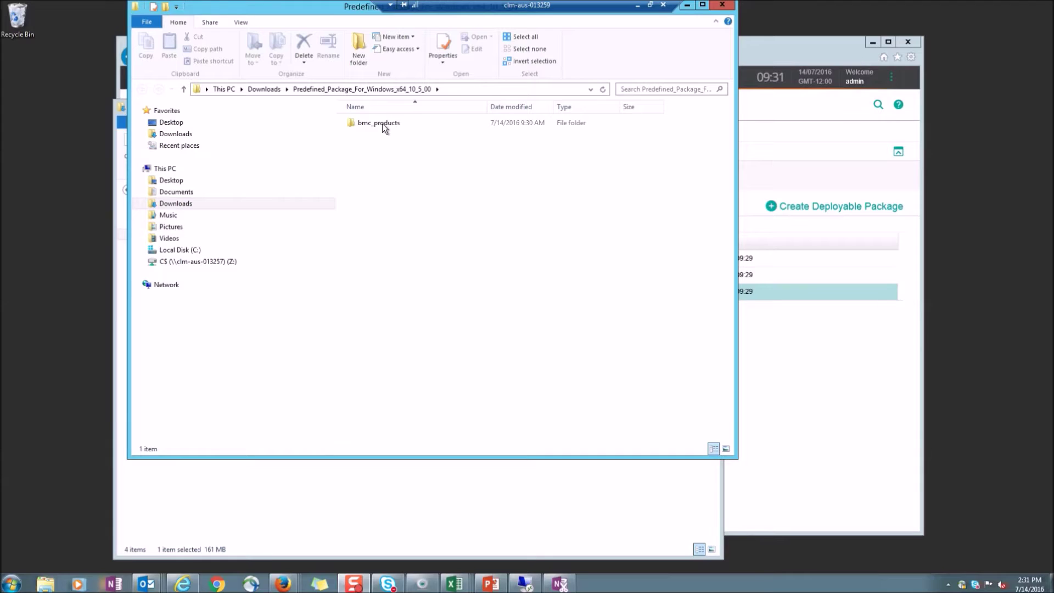
{"action": "double_click", "coordinate": [382, 124]}
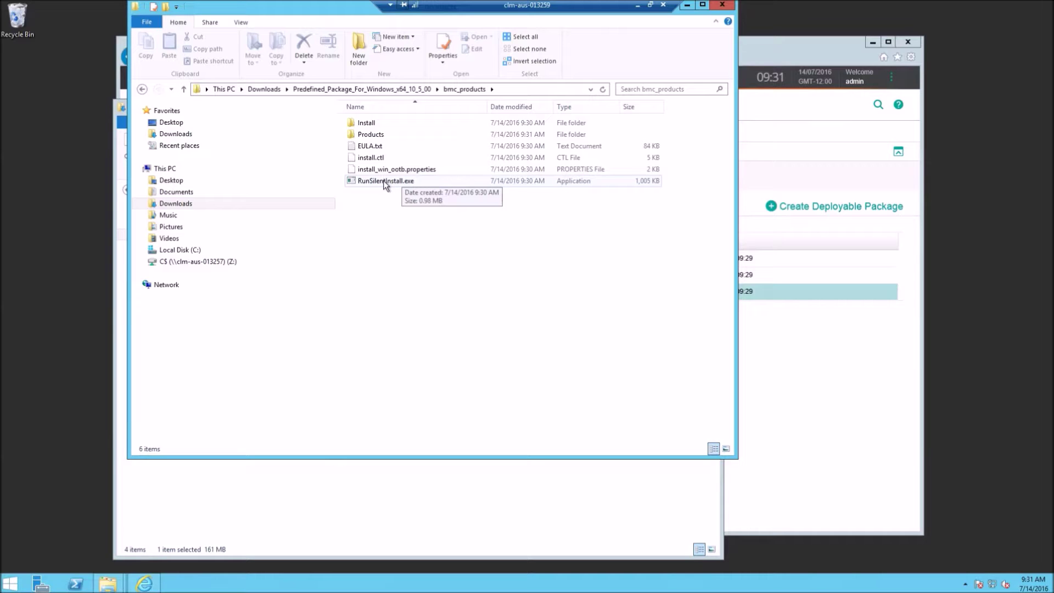
{"action": "double_click", "coordinate": [386, 183]}
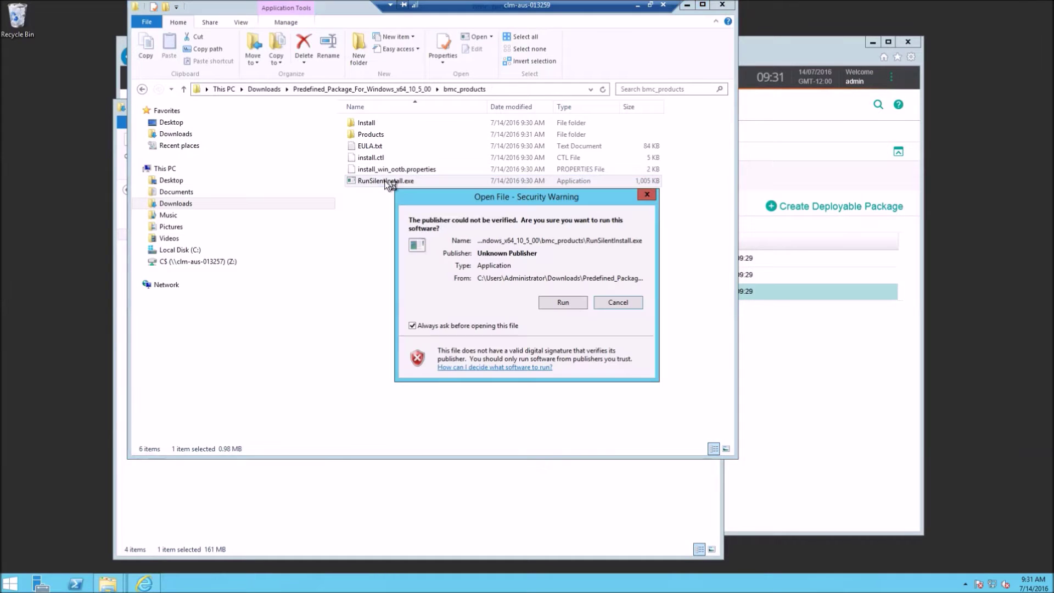
{"action": "left_click", "coordinate": [576, 303]}
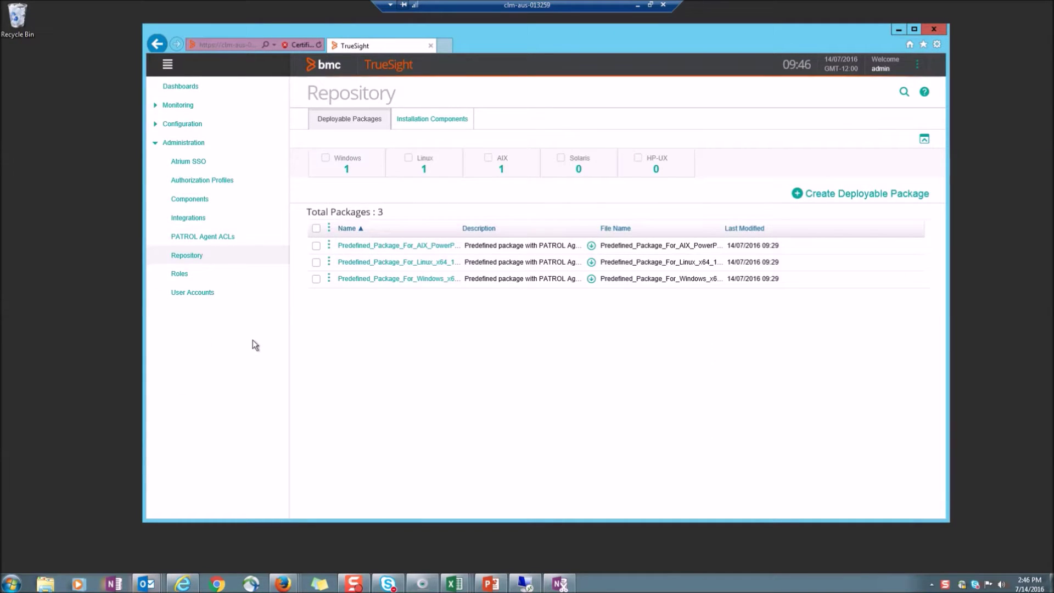
- On Managed Devices, view the clm-aus-013259:3181 agent's applied configuration history
{"action": "left_click", "coordinate": [156, 143]}
{"action": "left_click", "coordinate": [155, 125]}
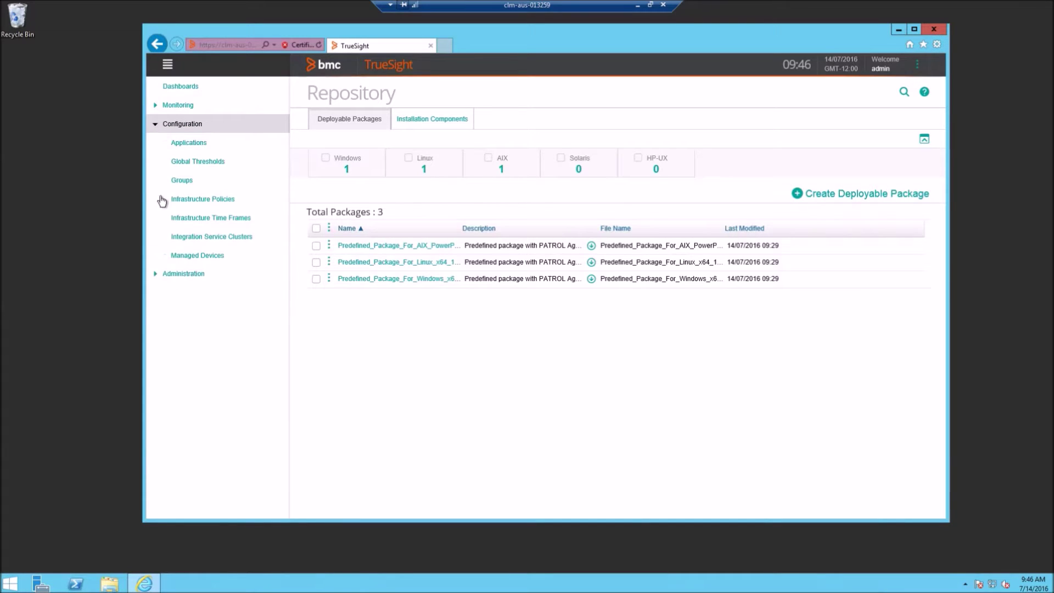
{"action": "left_click", "coordinate": [193, 256]}
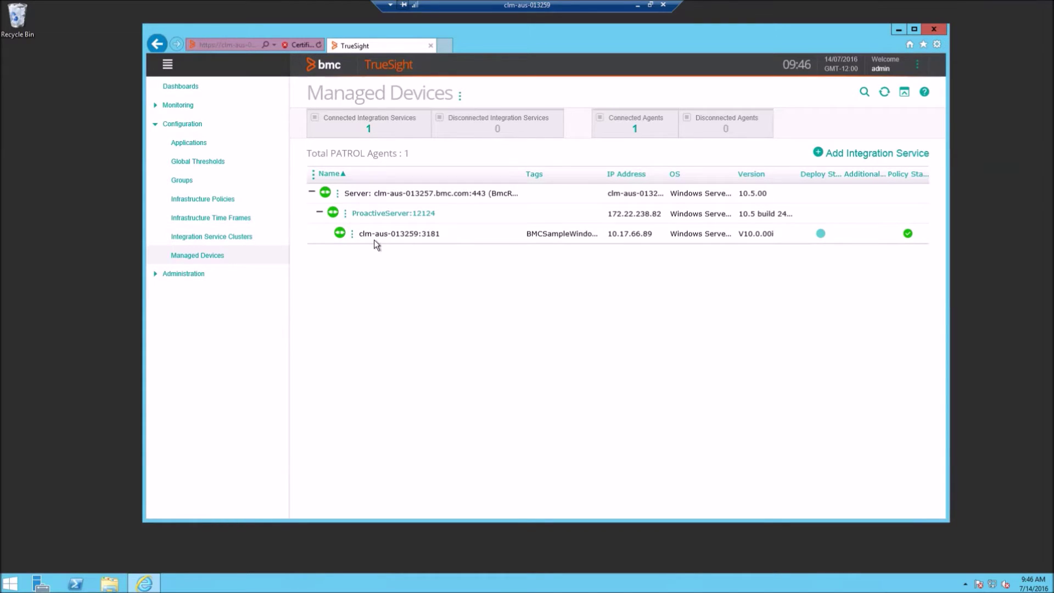
{"action": "left_click", "coordinate": [353, 235]}
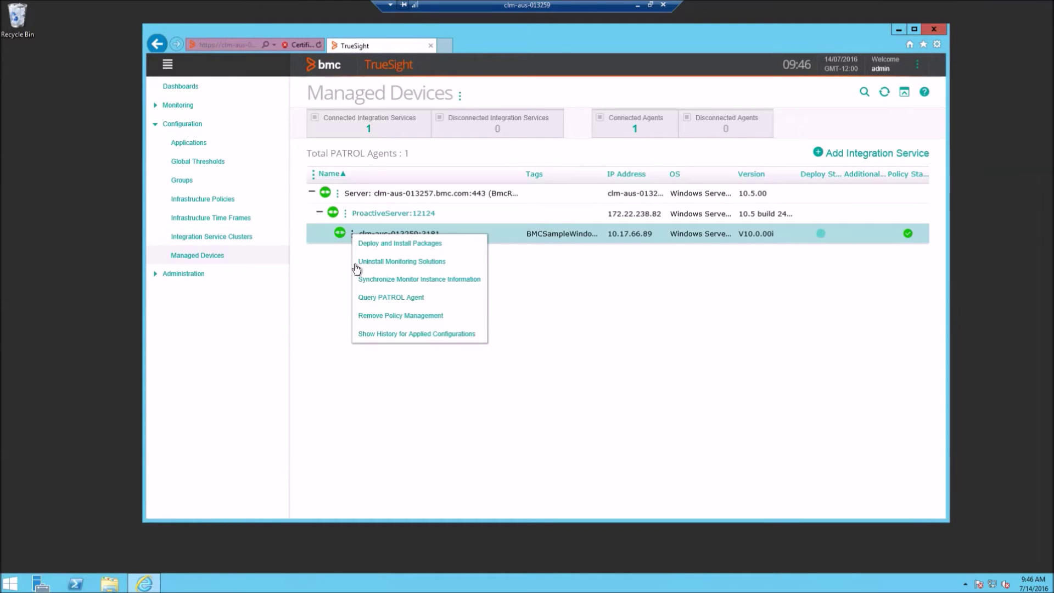
{"action": "left_click", "coordinate": [387, 335]}
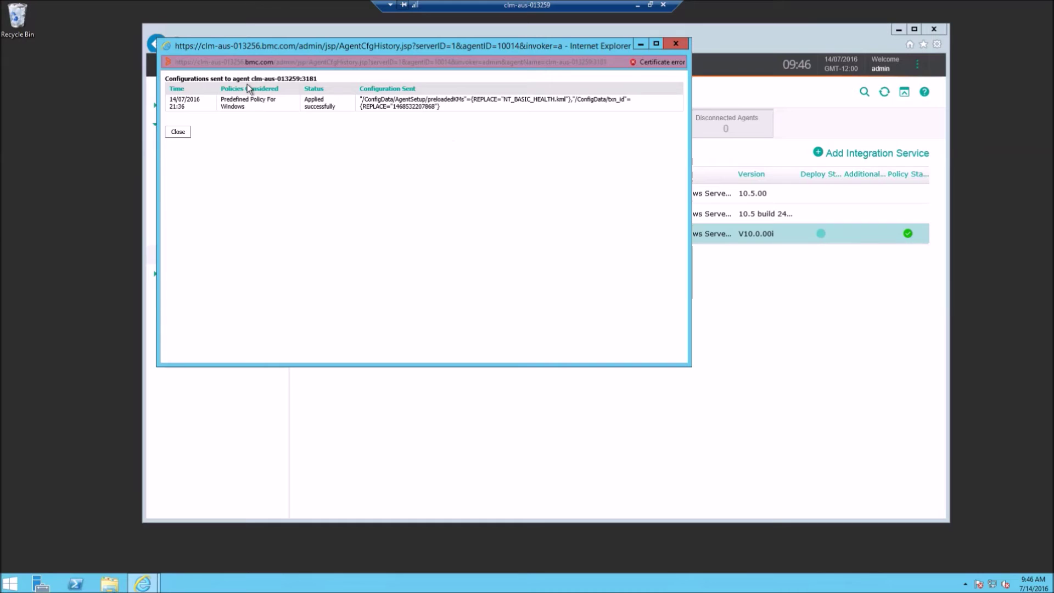
{"action": "left_click", "coordinate": [178, 133]}
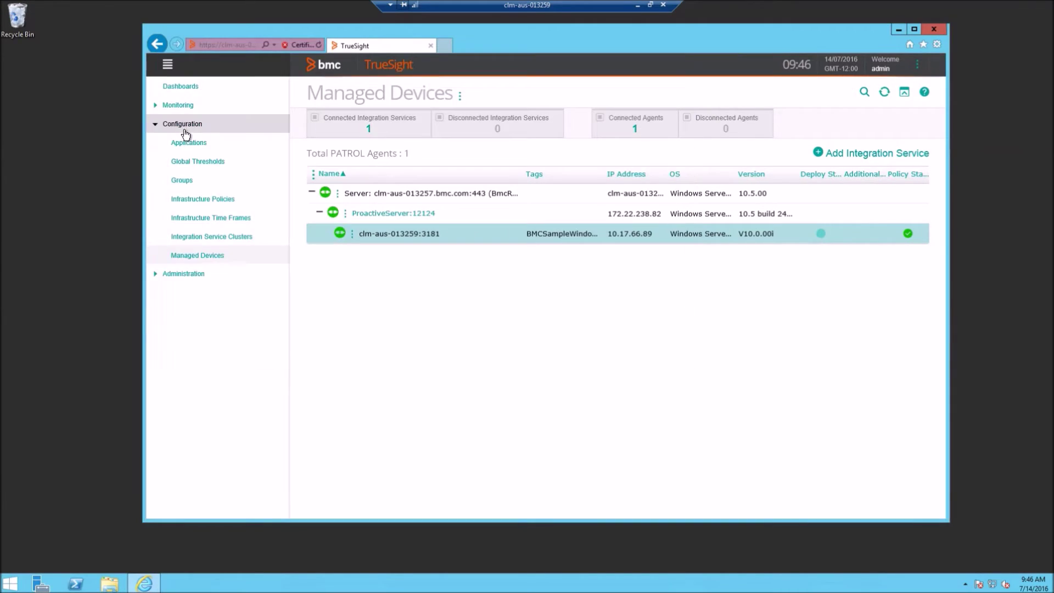
- Review the Infrastructure Policies, then open server clm-aus-013259 from Monitoring > Devices
{"action": "left_click", "coordinate": [202, 200]}
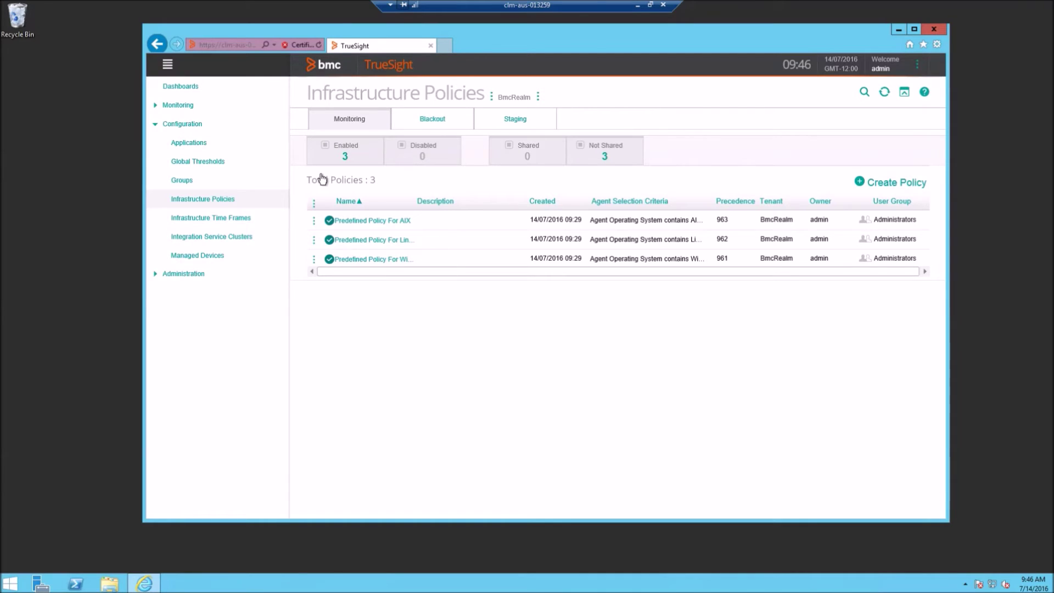
{"action": "left_click", "coordinate": [158, 104]}
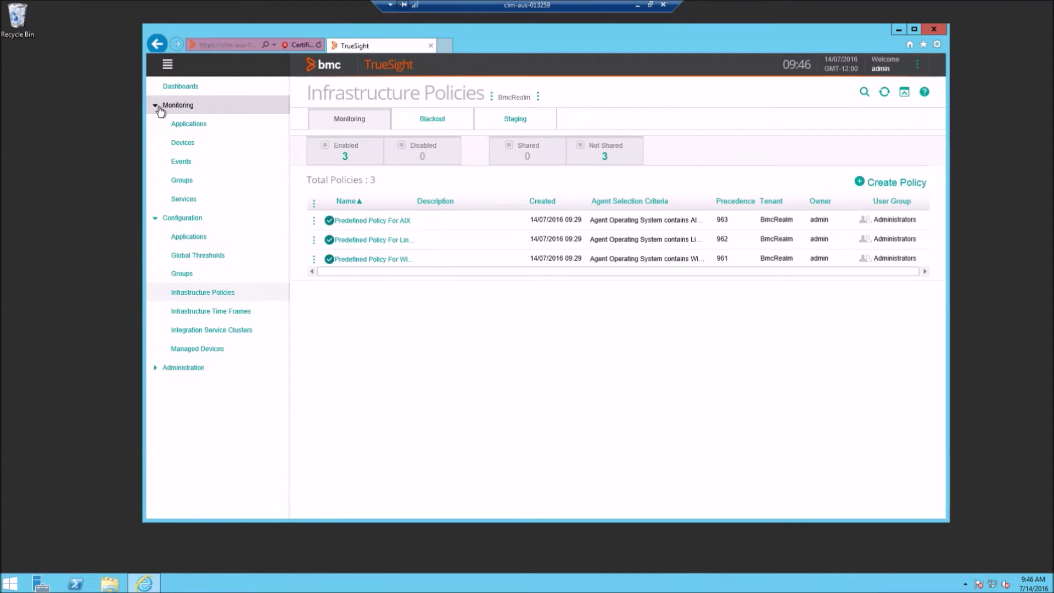
{"action": "left_click", "coordinate": [192, 143]}
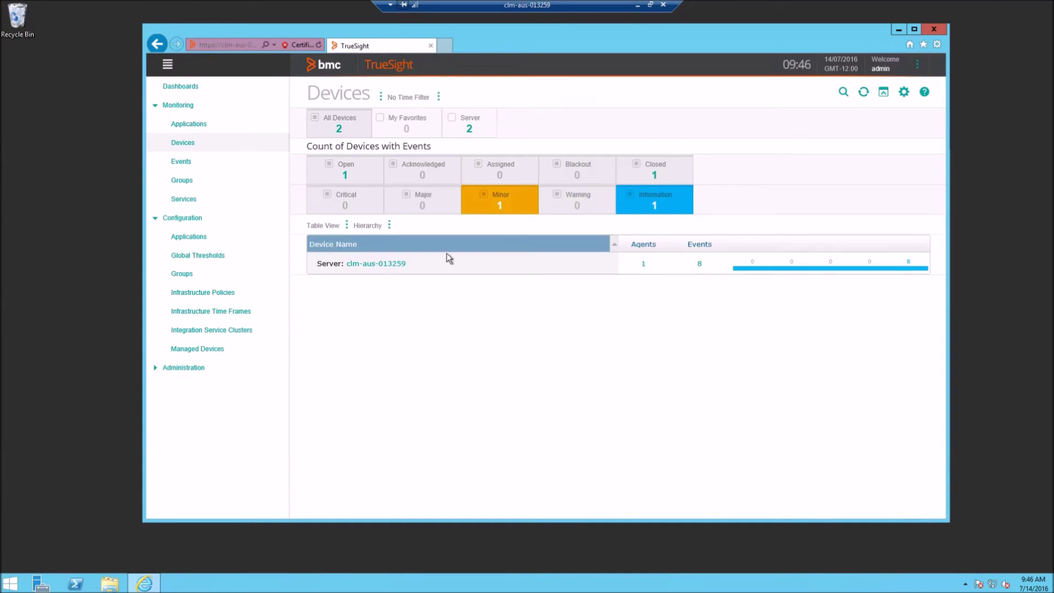
{"action": "left_click", "coordinate": [398, 264]}
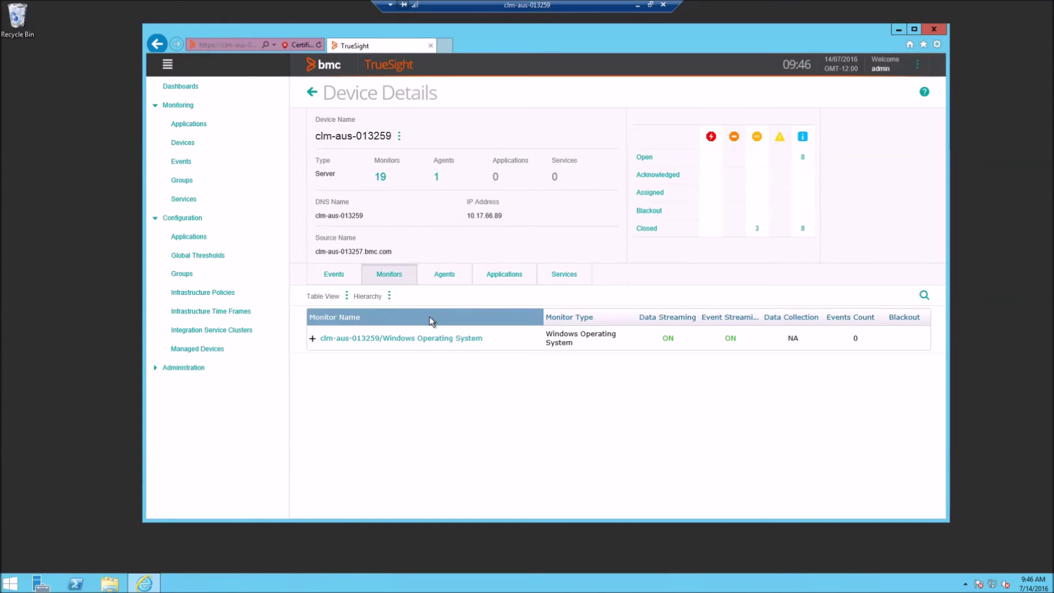
- Expand the Windows Operating System monitor to show Agent Health, Cache, Memory and other children
{"action": "left_click", "coordinate": [313, 339]}
{"action": "scroll", "coordinate": [542, 366], "scroll_direction": "down", "scroll_amount": 1}
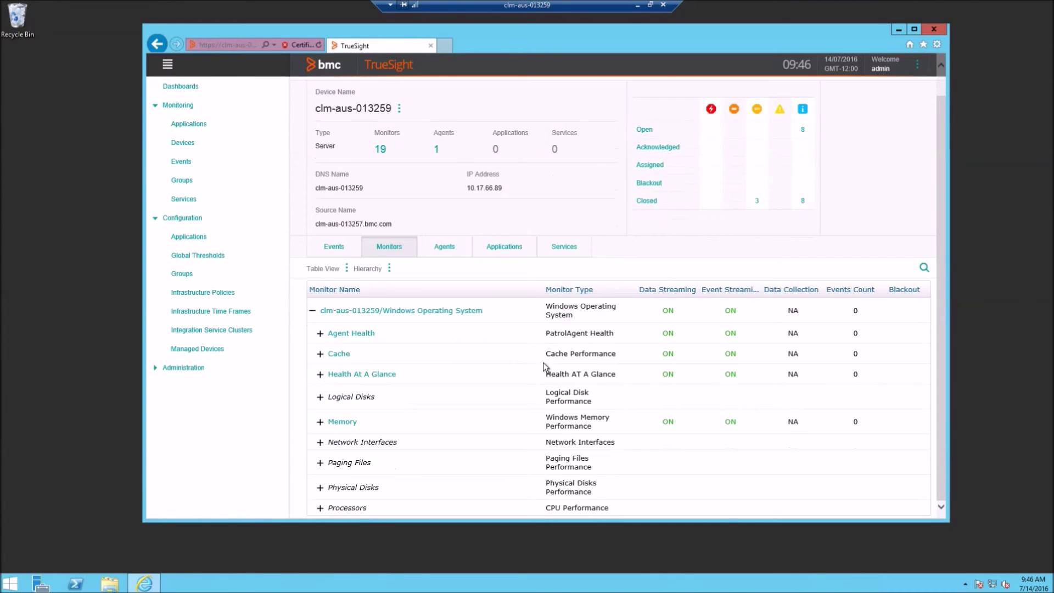